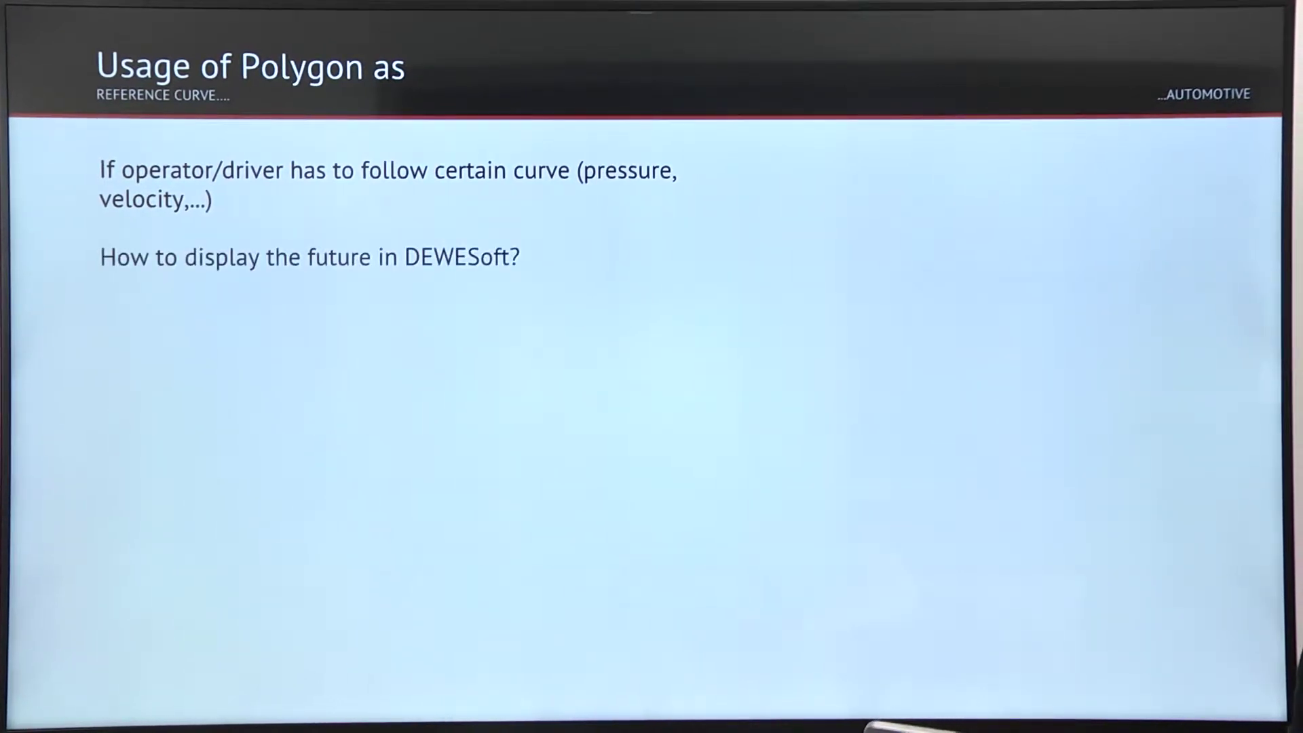
Step: Advance the polygon reference curve slide to show its points and the embedded demo video
{"action": "key", "text": "Right"}
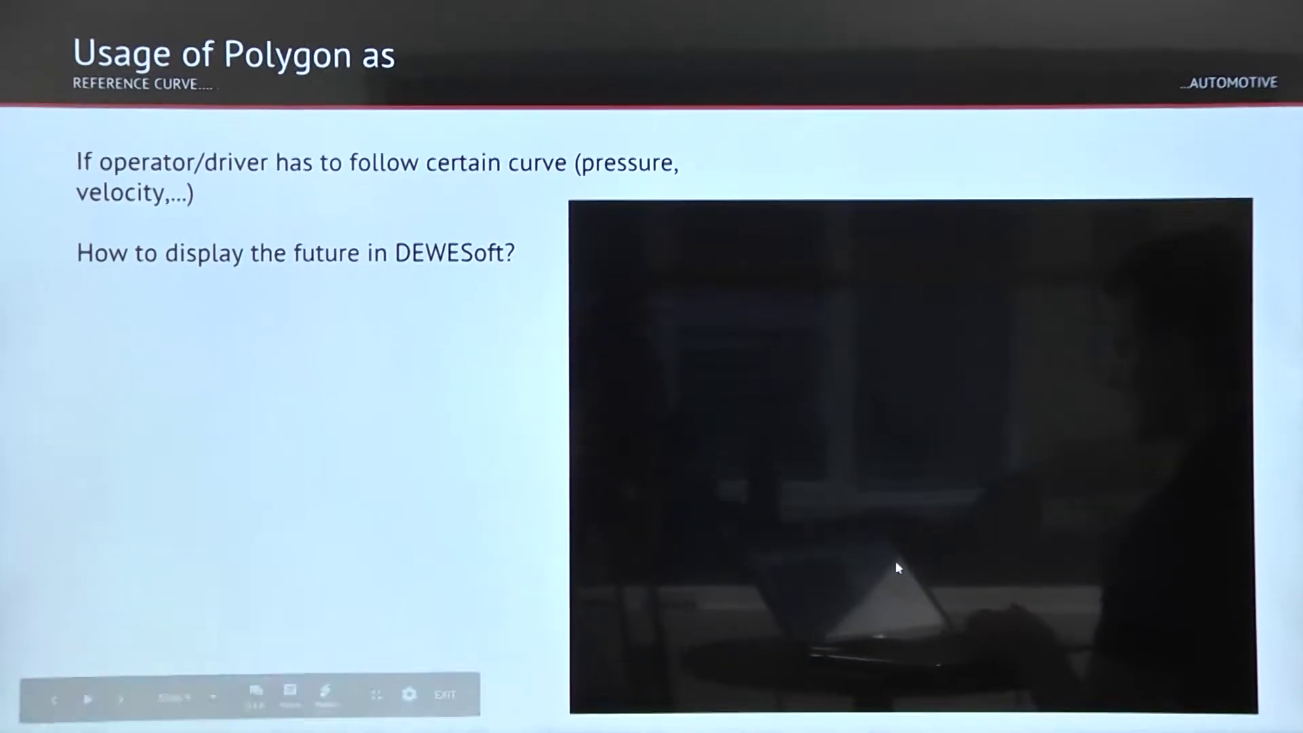
Step: Play the embedded speed curve video, then the driving simulation video in Movies & TV
{"action": "left_click", "coordinate": [912, 458]}
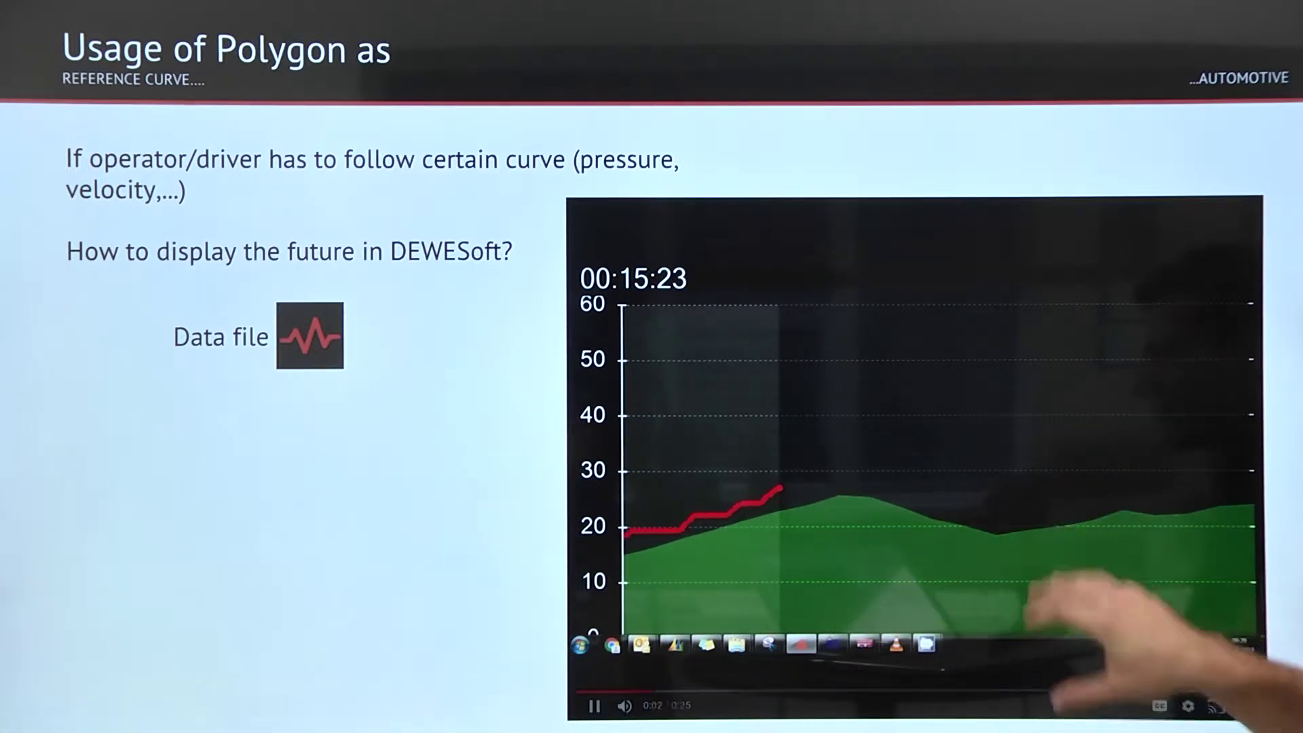
{"action": "key", "text": "alt+Tab"}
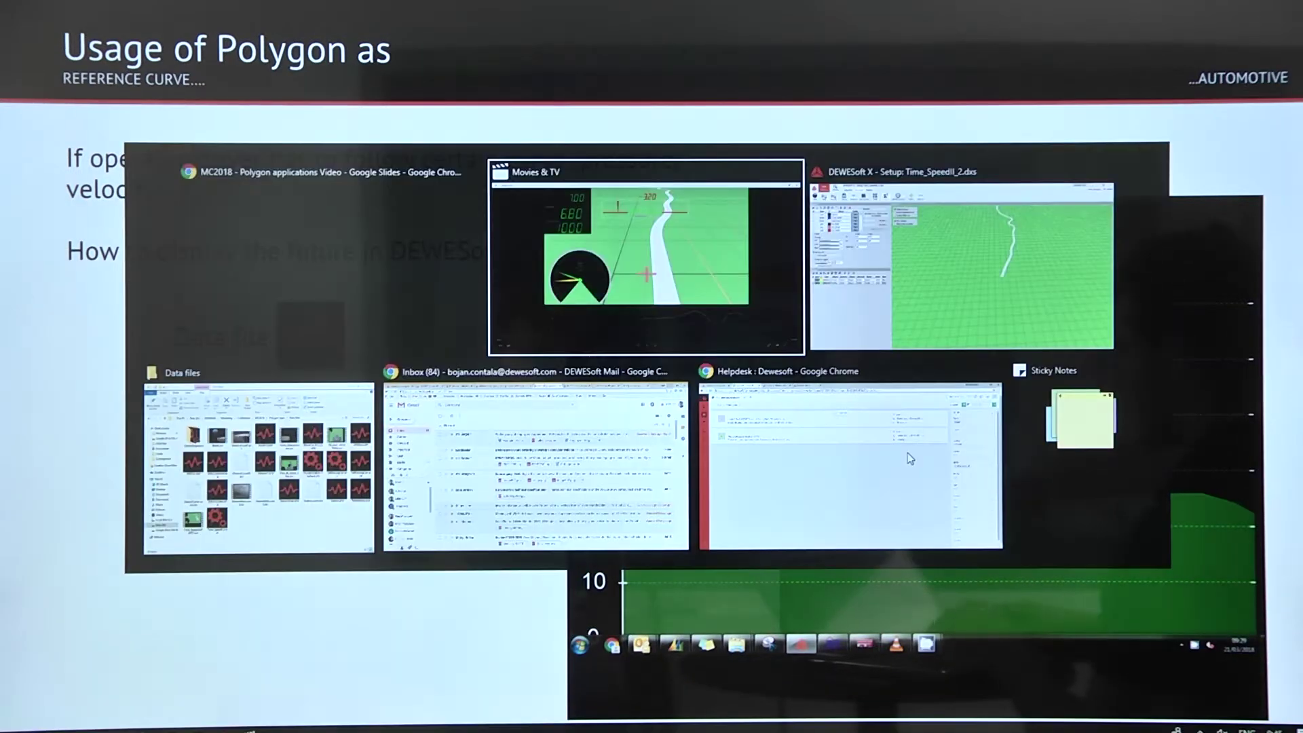
{"action": "left_click", "coordinate": [650, 696]}
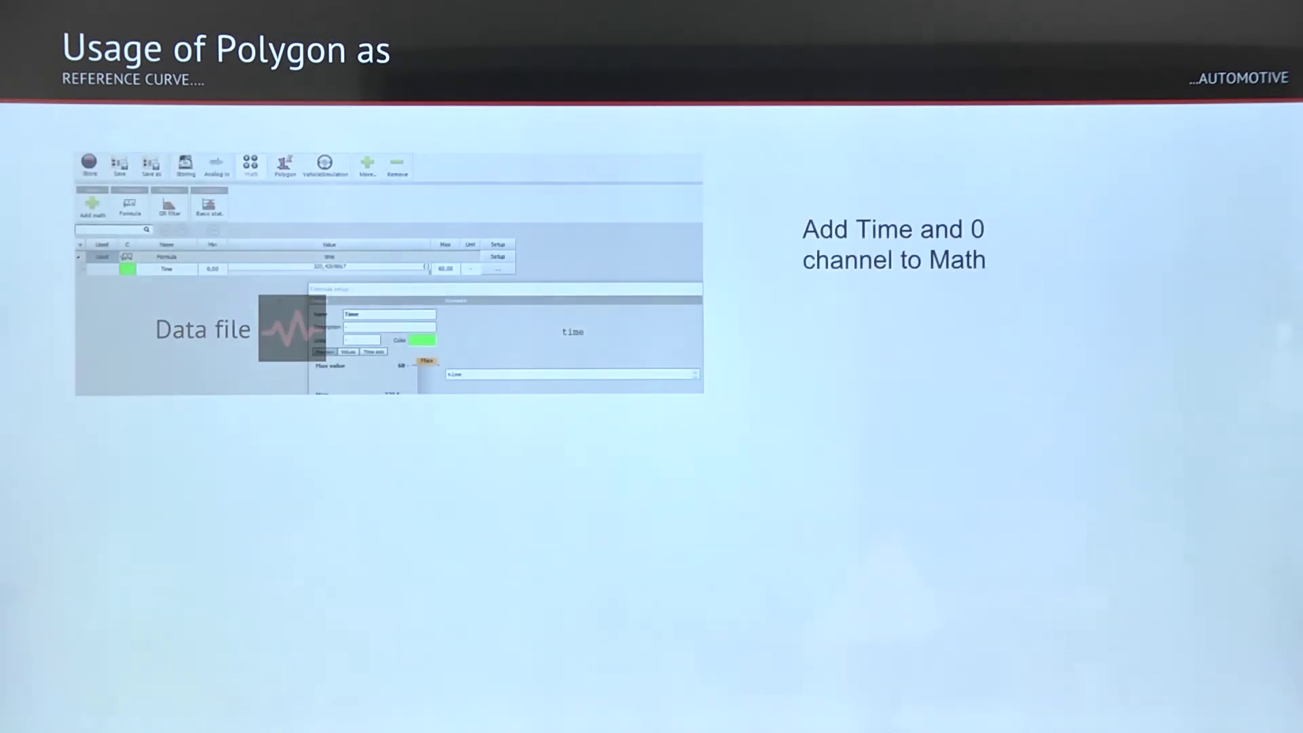
Step: Switch to DEWESoft X and tilt the Polygon Preview camera toward the horizon
{"action": "key", "text": "alt+Tab"}
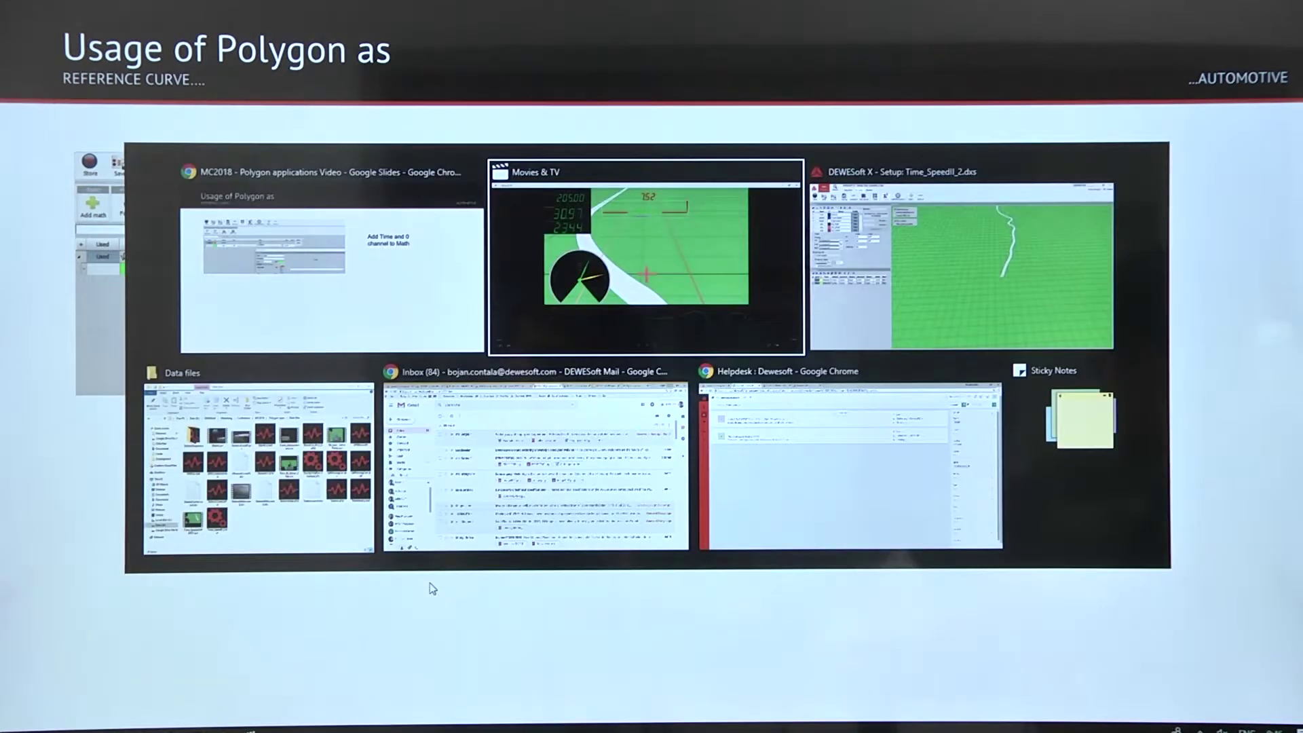
{"action": "key", "text": "alt+Tab"}
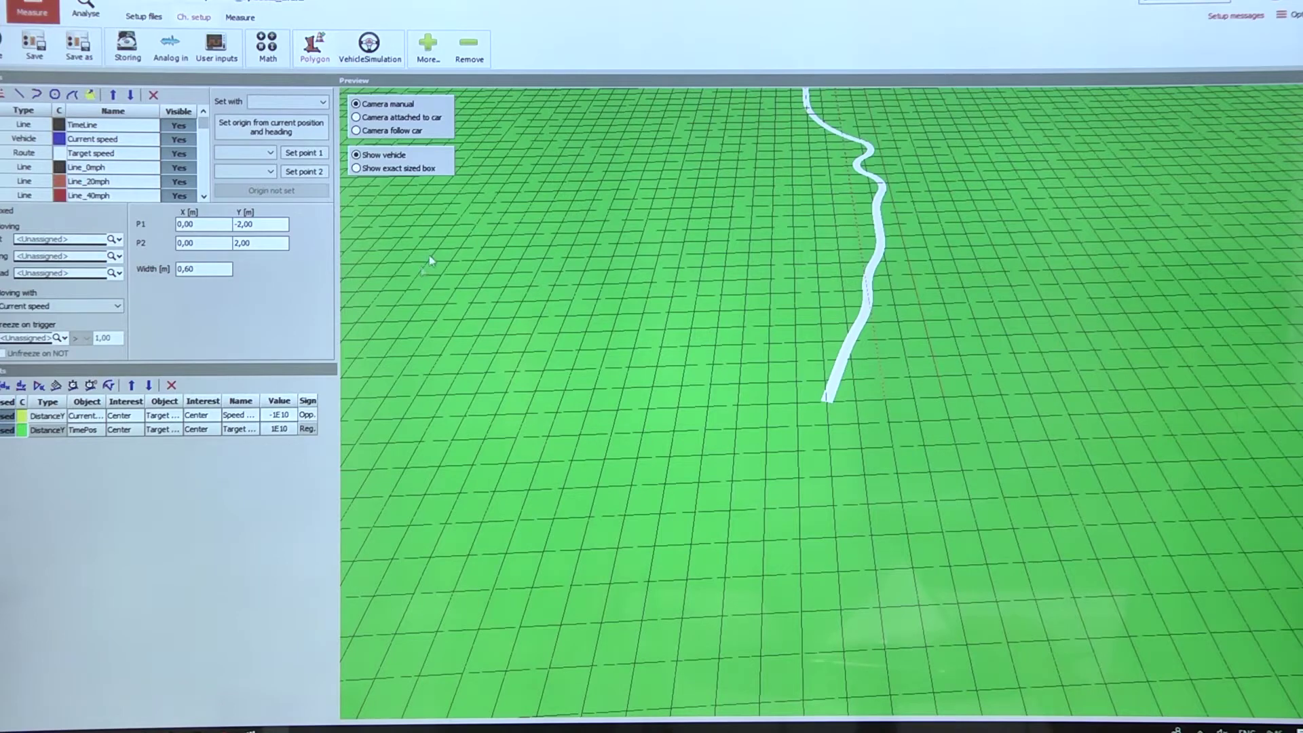
{"action": "left_click_drag", "start_coordinate": [836, 283], "coordinate": [844, 207]}
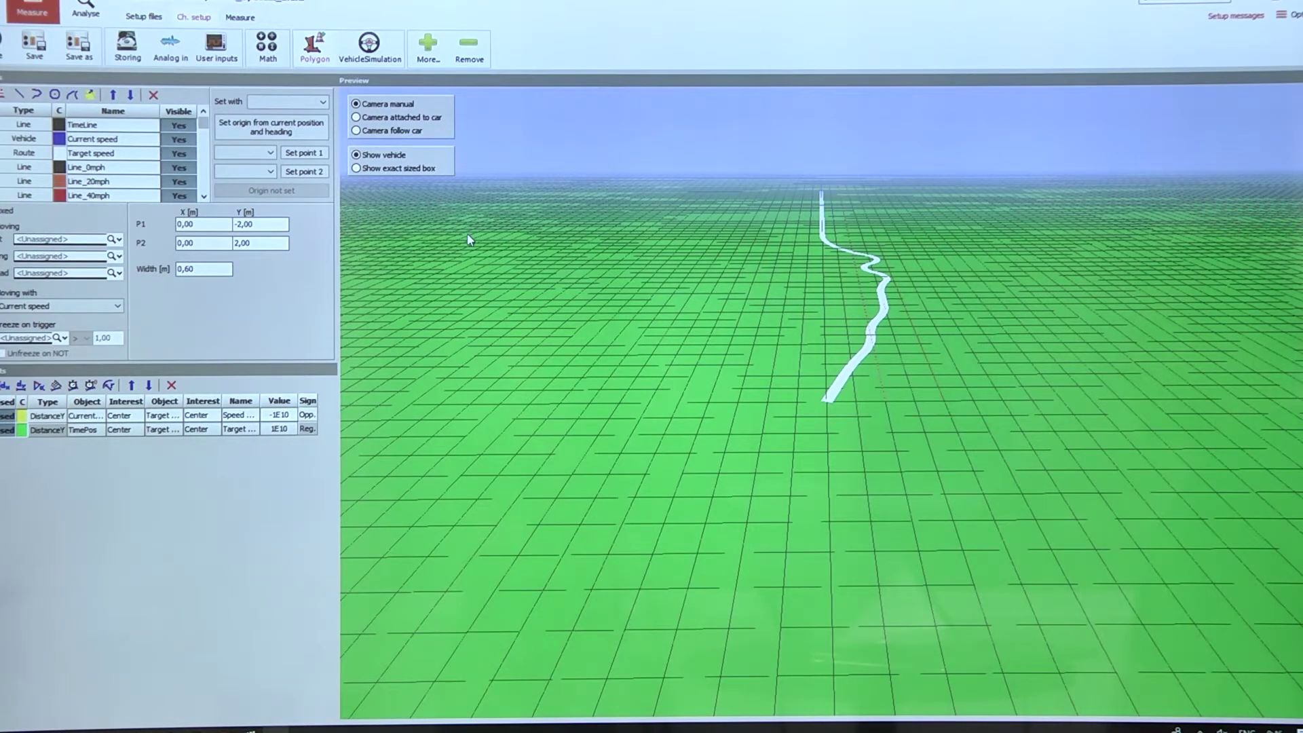
Step: Start measuring to show the reference track with target speed, speed difference and count readouts
{"action": "left_click", "coordinate": [245, 17]}
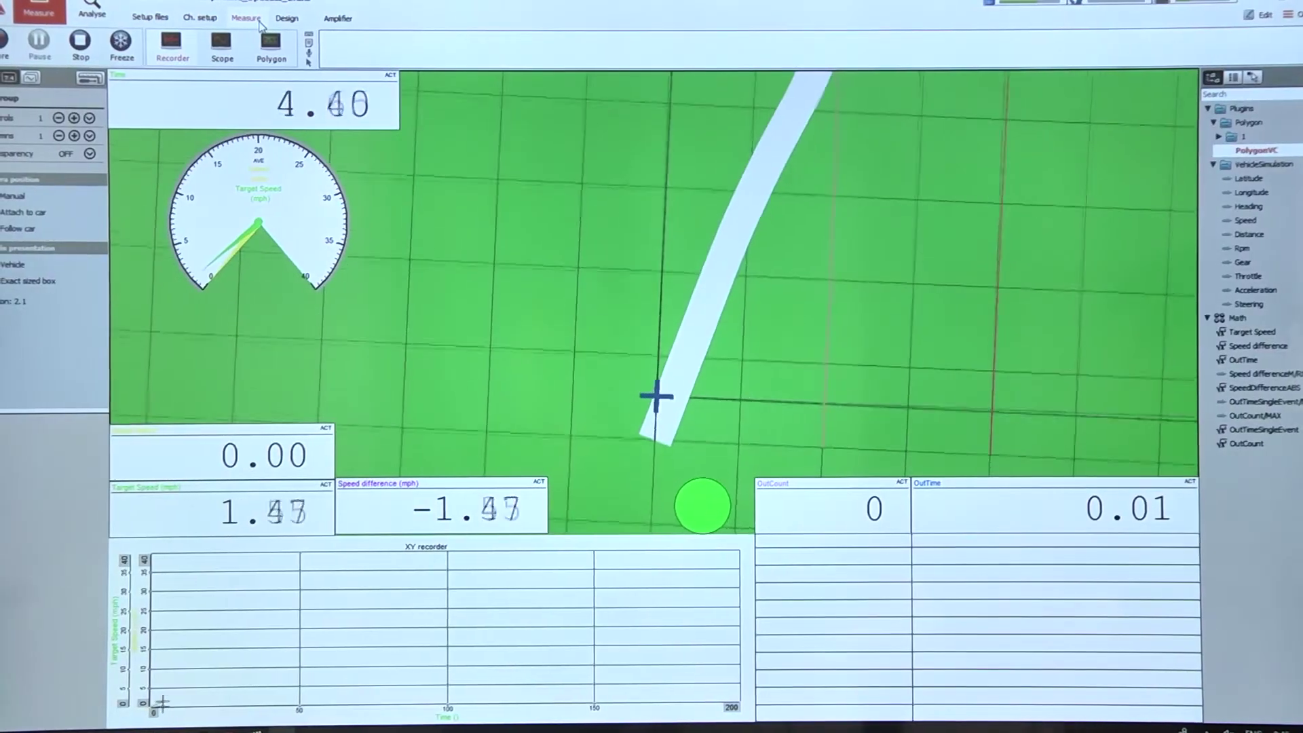